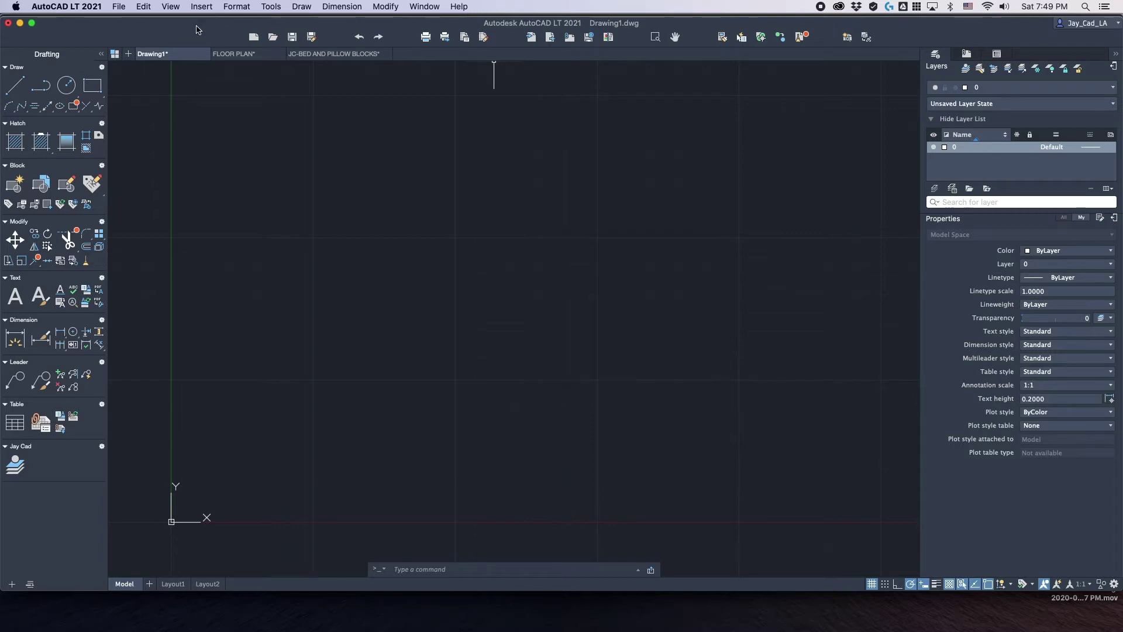
Browse the File menu's drawing commands, then dismiss the menu.
click(119, 7)
mouse_move(137, 11)
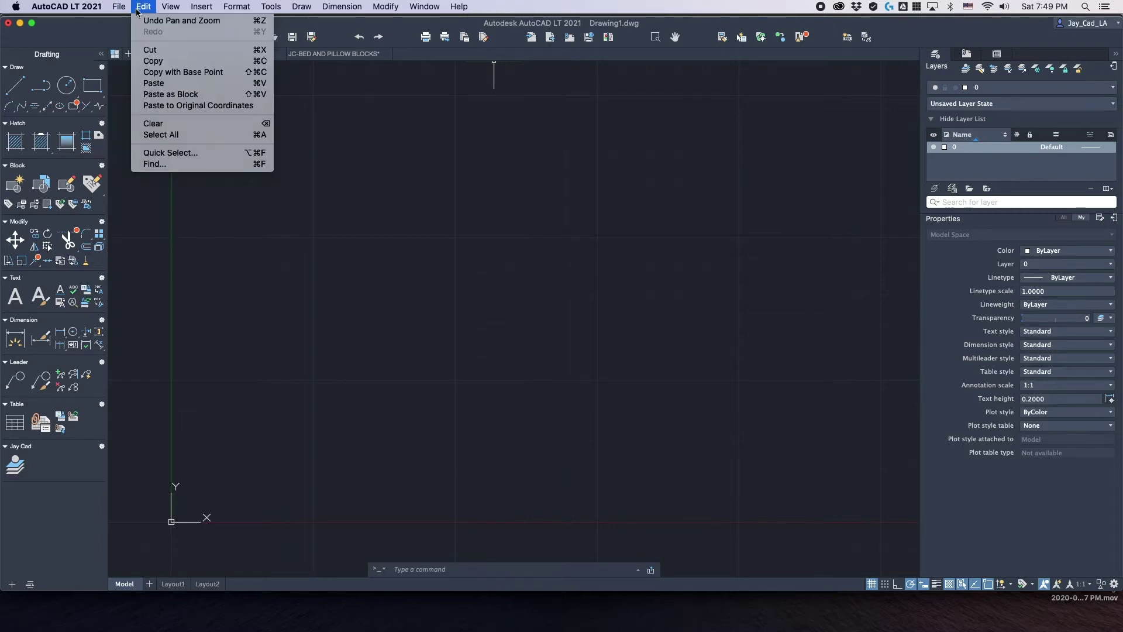
mouse_move(285, 15)
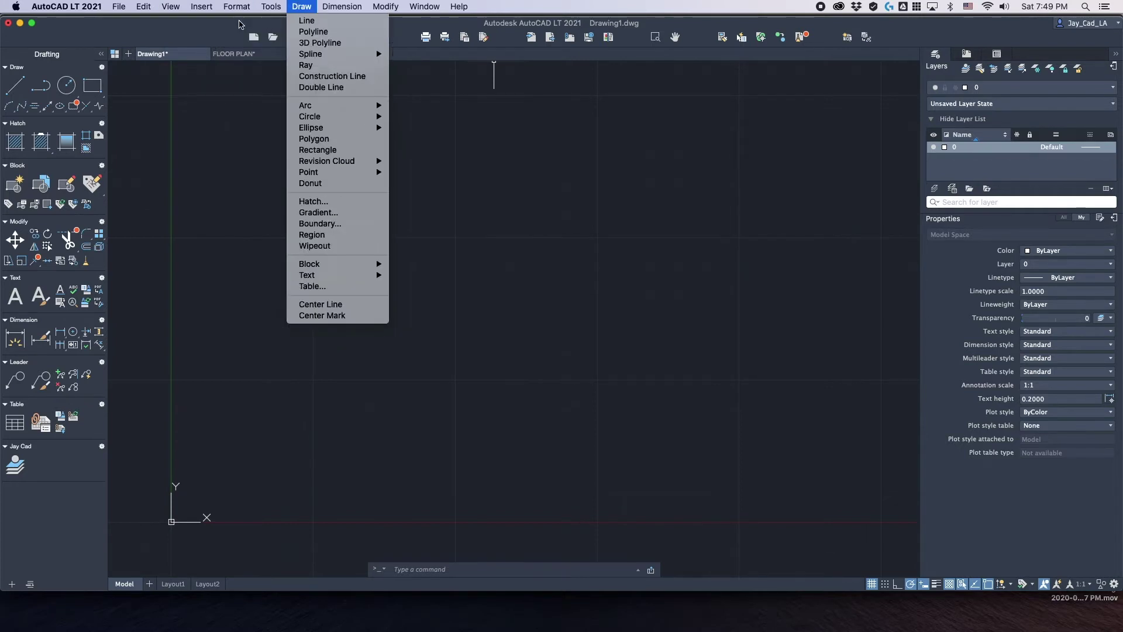
click(229, 29)
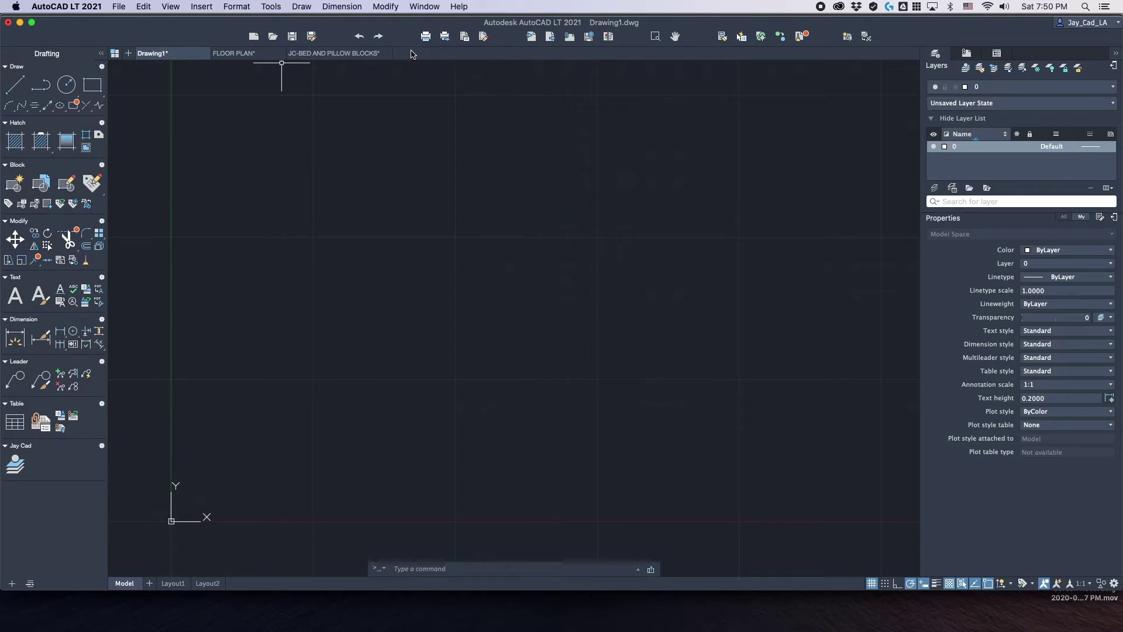
View the FLOOR PLAN and JC-BED AND PILLOW BLOCKS drawings, the blocks in model space.
click(247, 58)
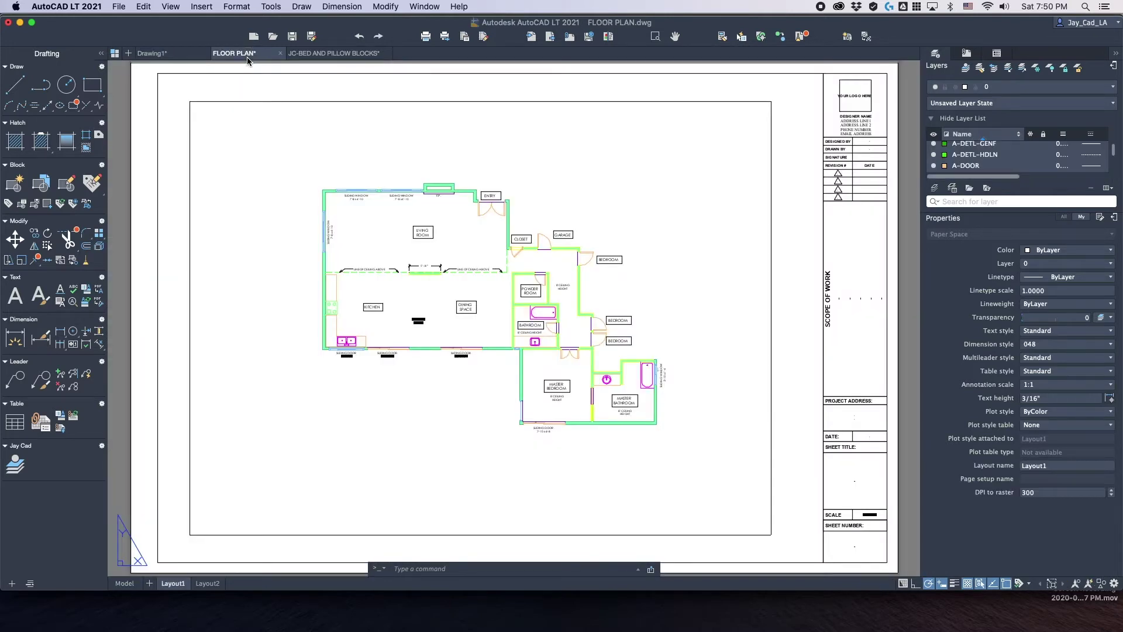
click(333, 55)
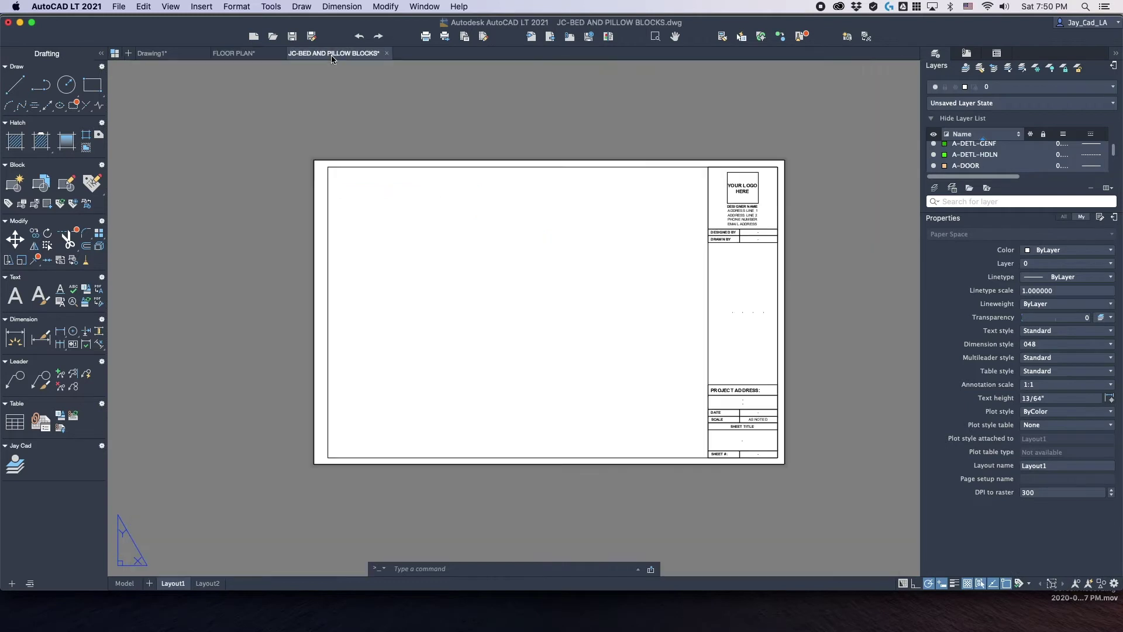
click(124, 583)
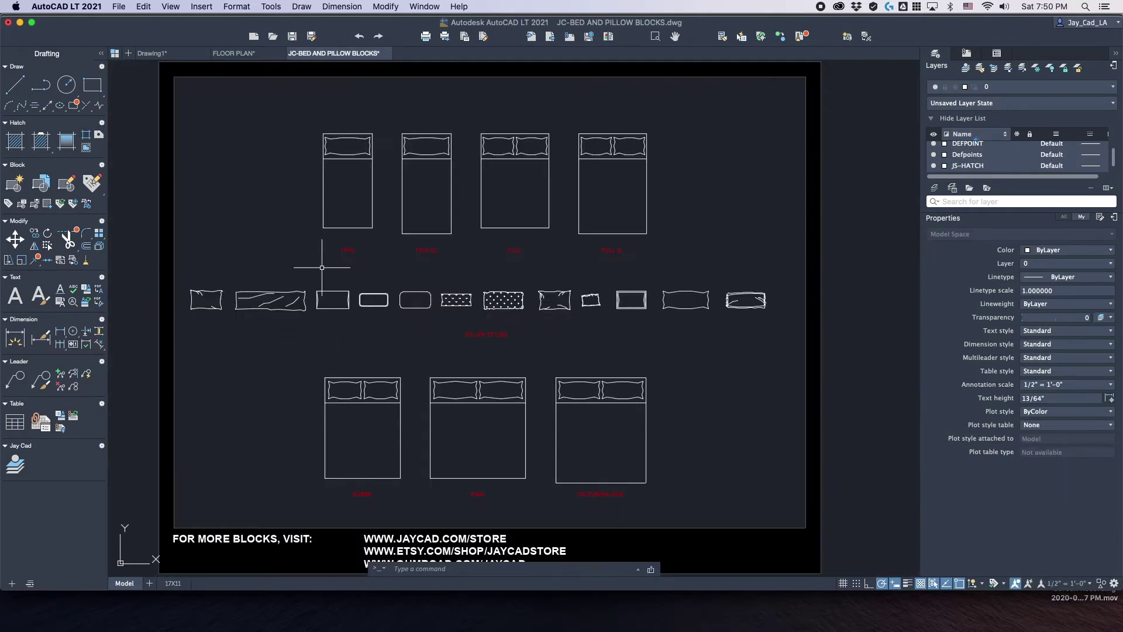
scroll(449, 262, down, 2)
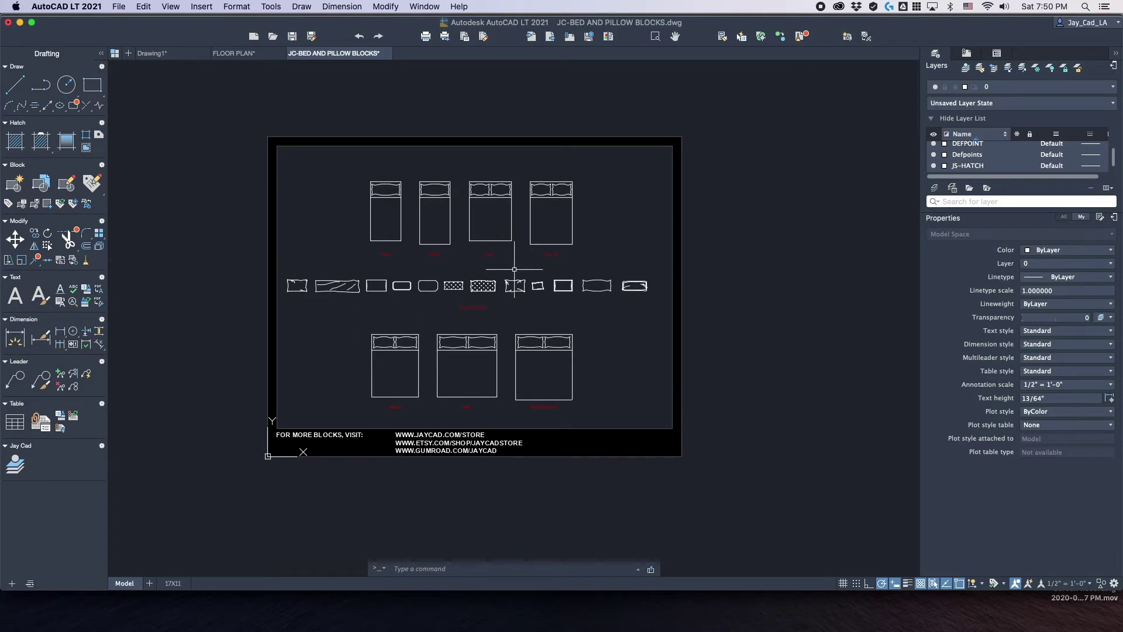
click(161, 56)
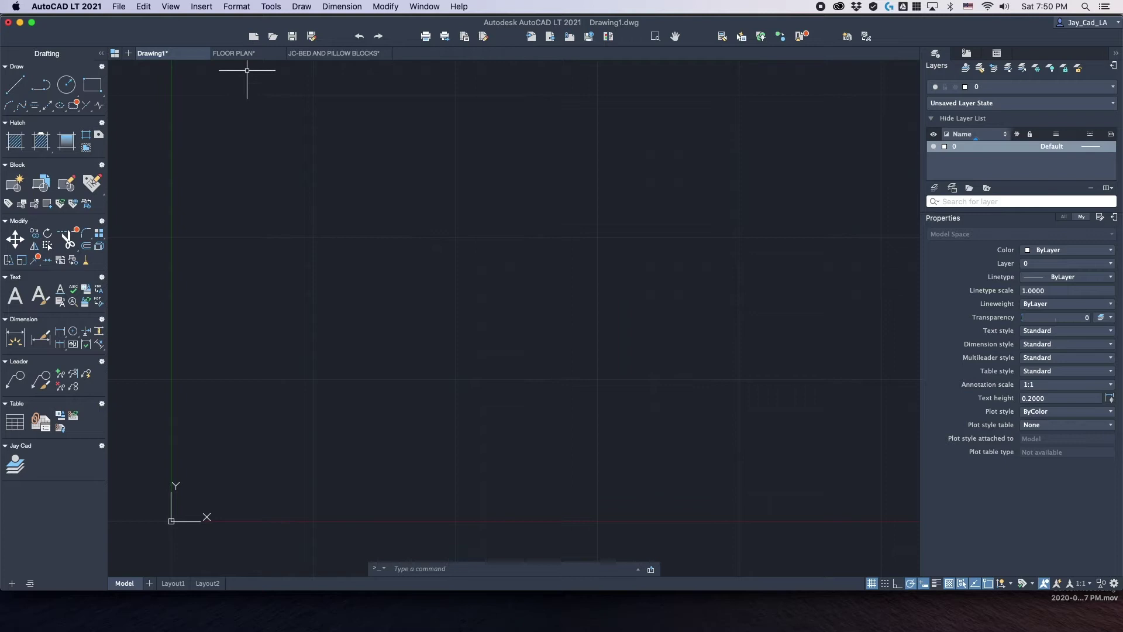
Flip between the open drawings, viewing FLOOR PLAN's model space, then return to Drawing1.
click(237, 53)
click(316, 54)
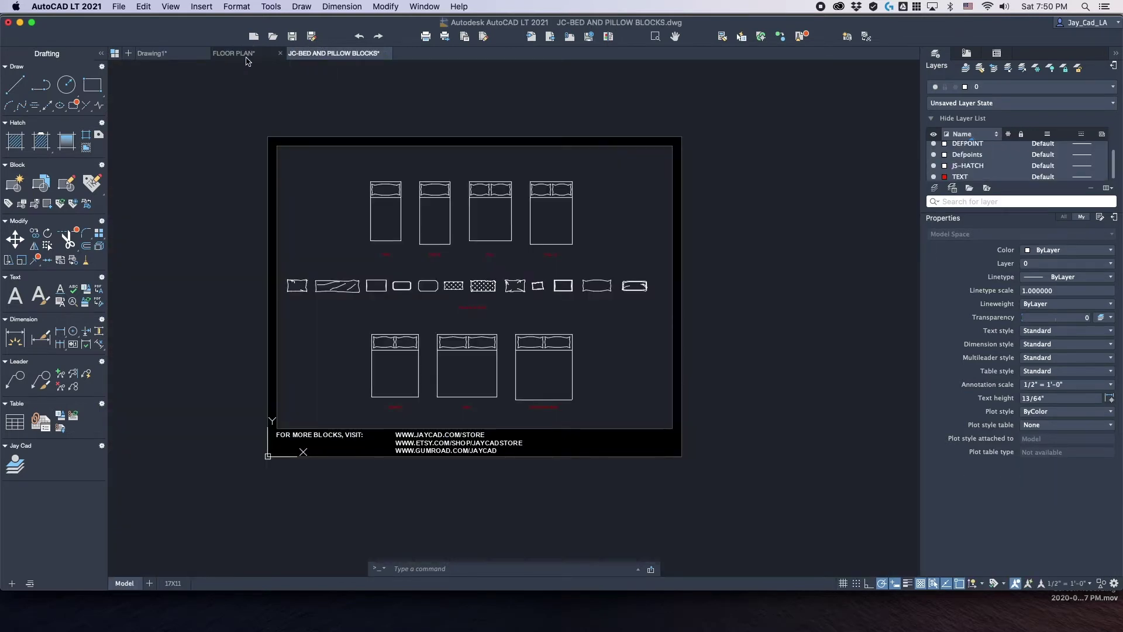
click(248, 54)
click(153, 53)
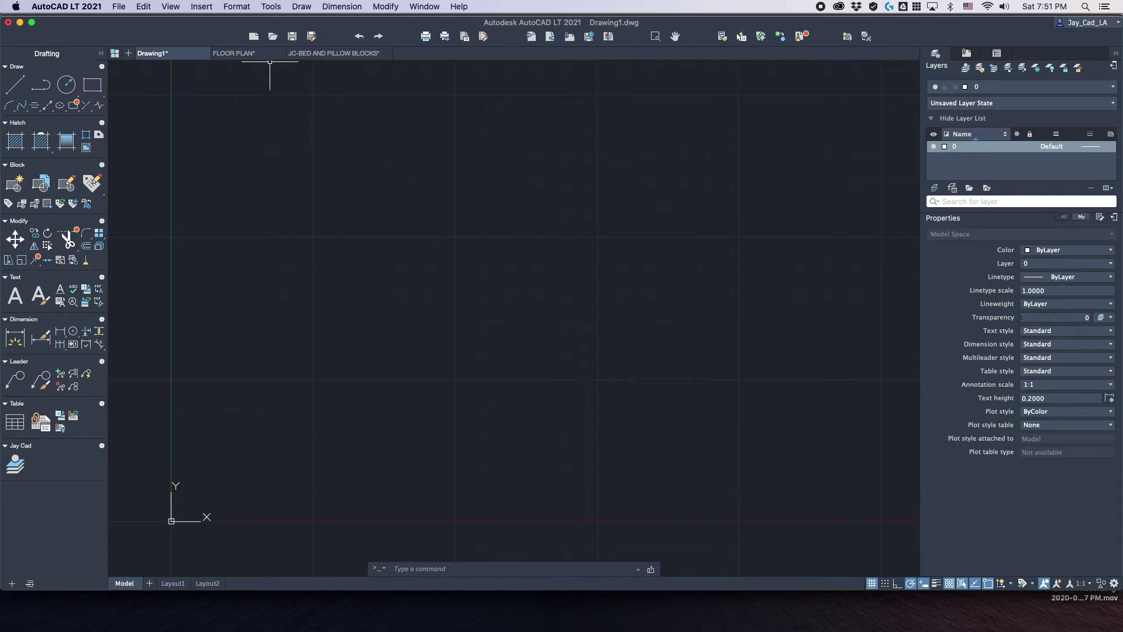
click(240, 53)
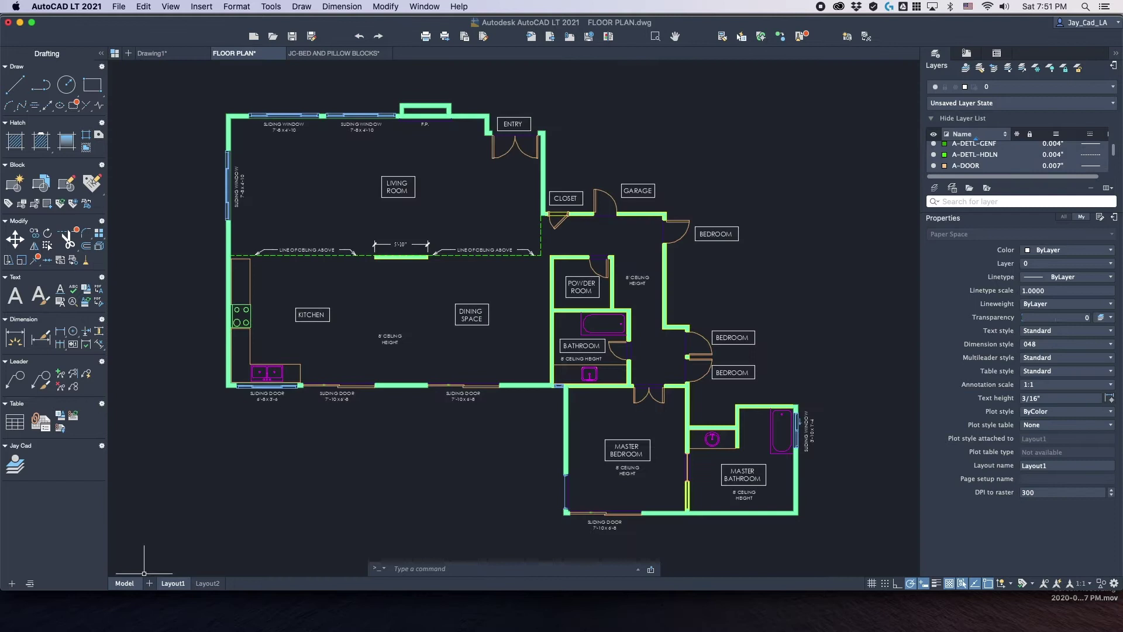
click(124, 584)
scroll(409, 339, down, 3)
scroll(409, 340, up, 3)
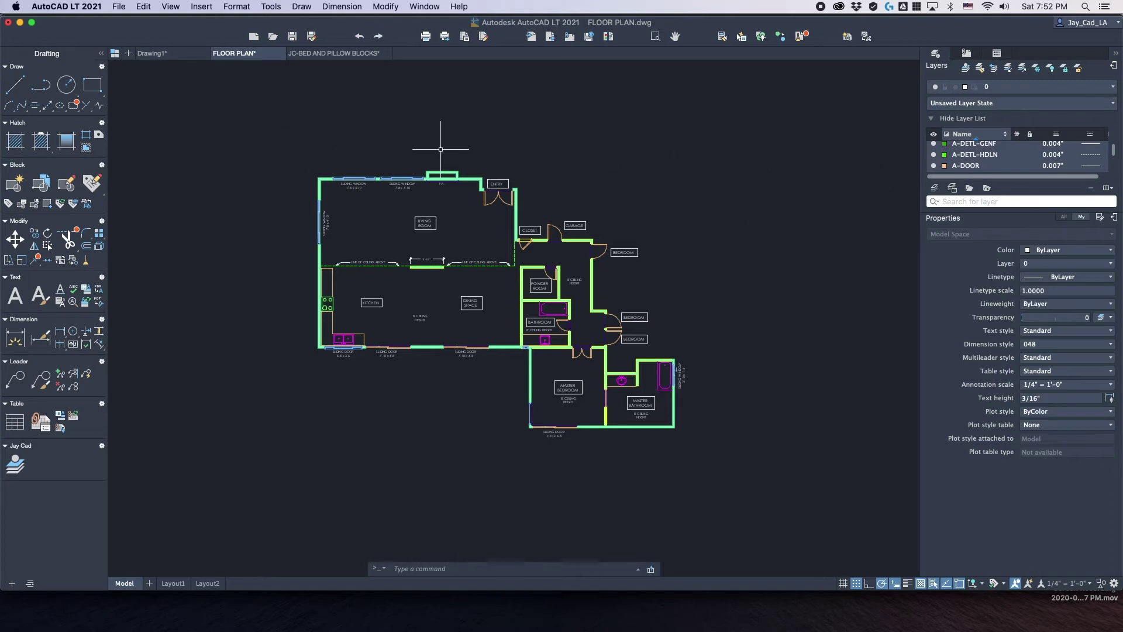
click(151, 53)
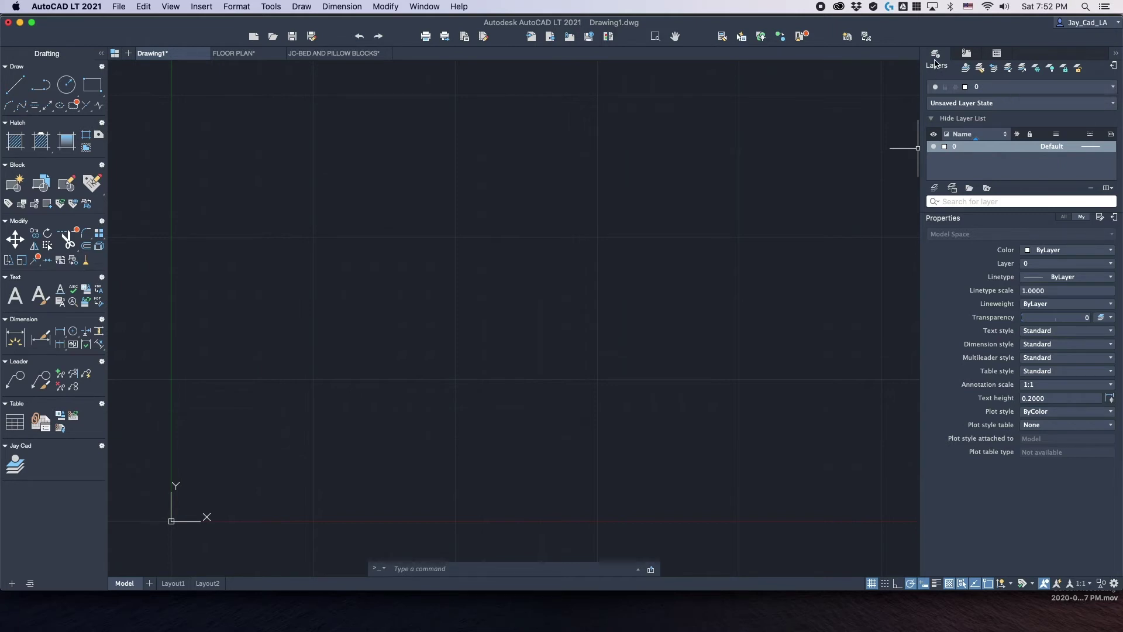
Show Drawing1's references and Architectural - Imperial block library, then return to layers and properties.
click(967, 54)
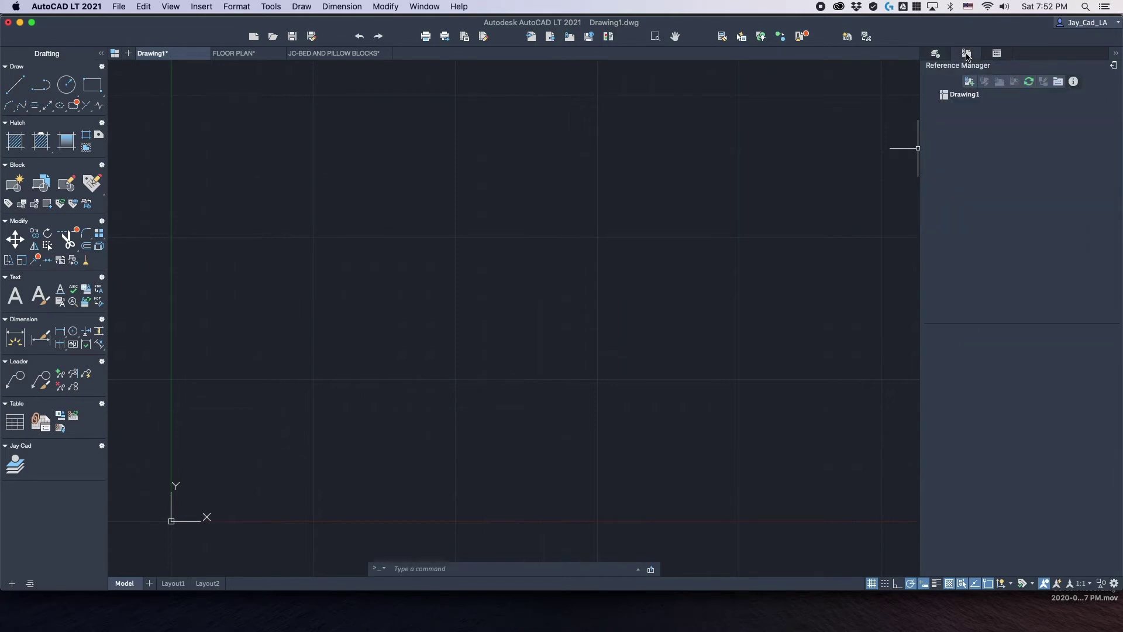
click(998, 55)
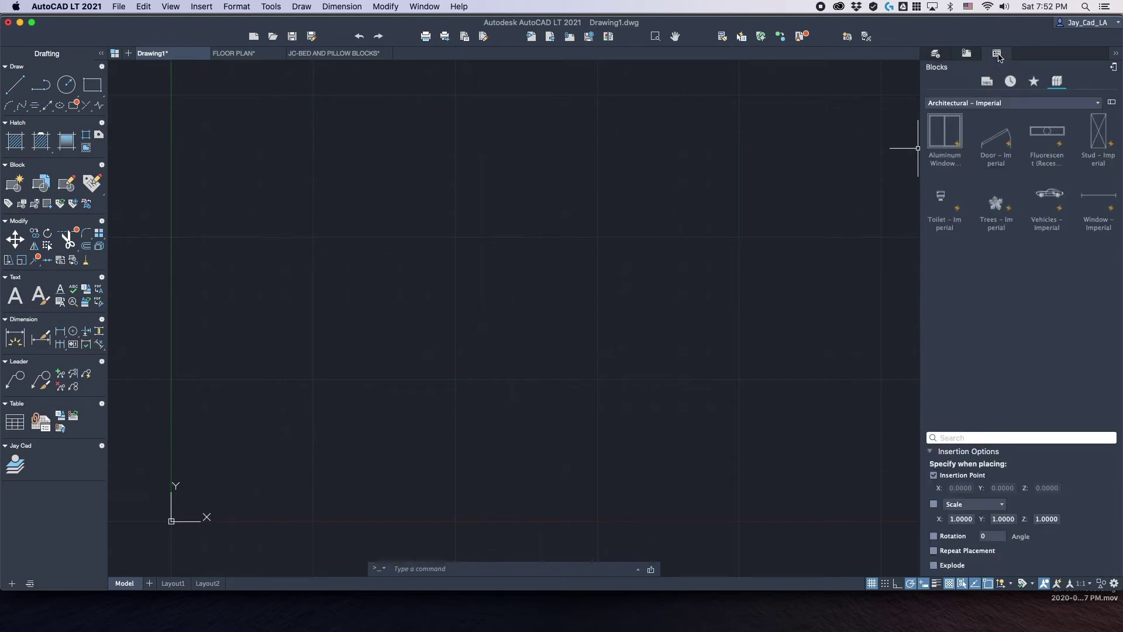
click(943, 55)
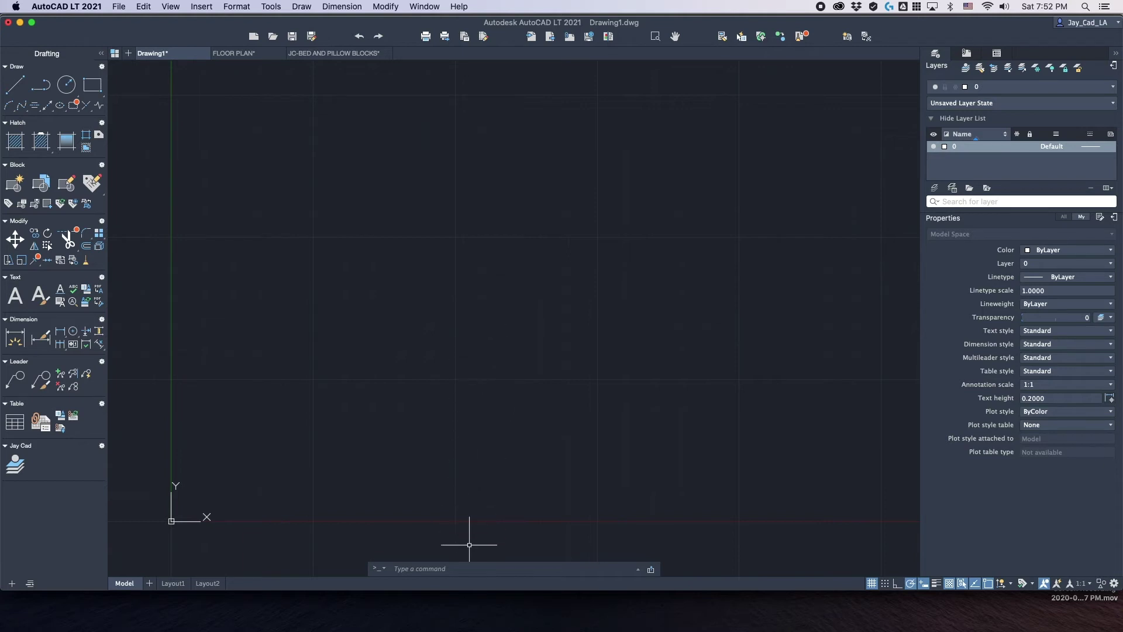
Draw a closed four-line rectangle with the LINE command, returning to the first corner.
click(412, 567)
click(436, 570)
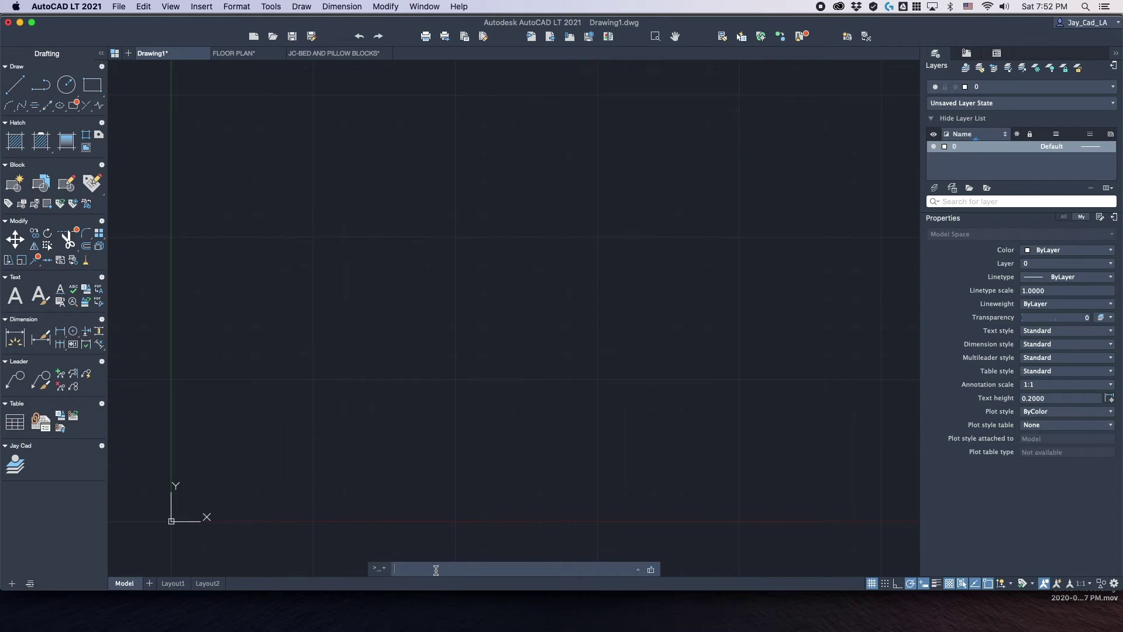
text(LINE)
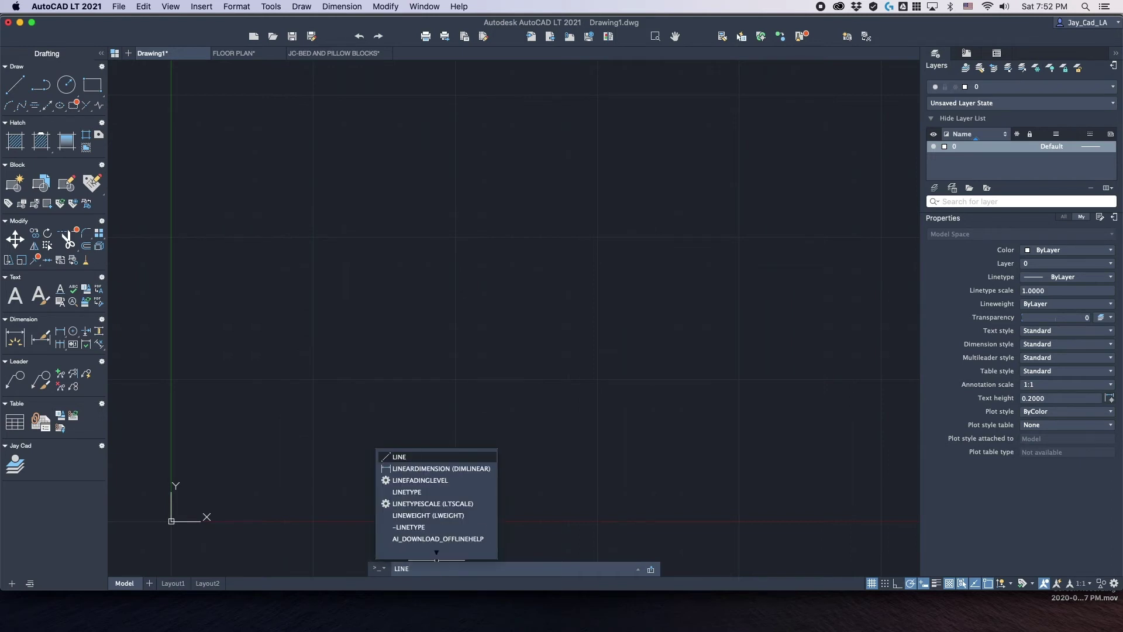
key(Return)
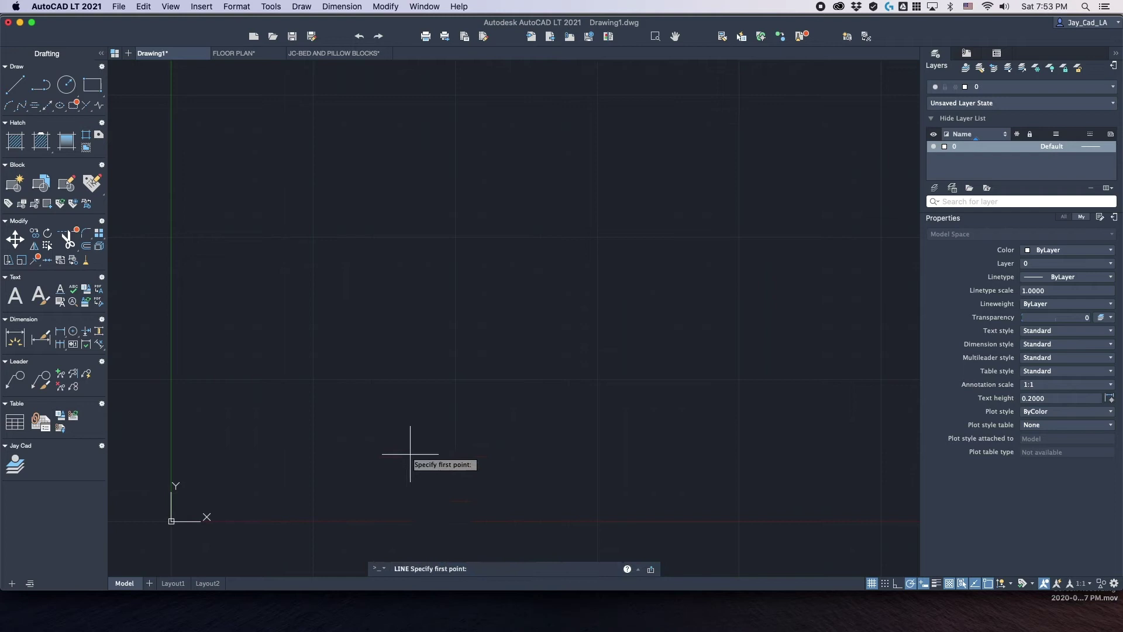
click(327, 294)
click(488, 295)
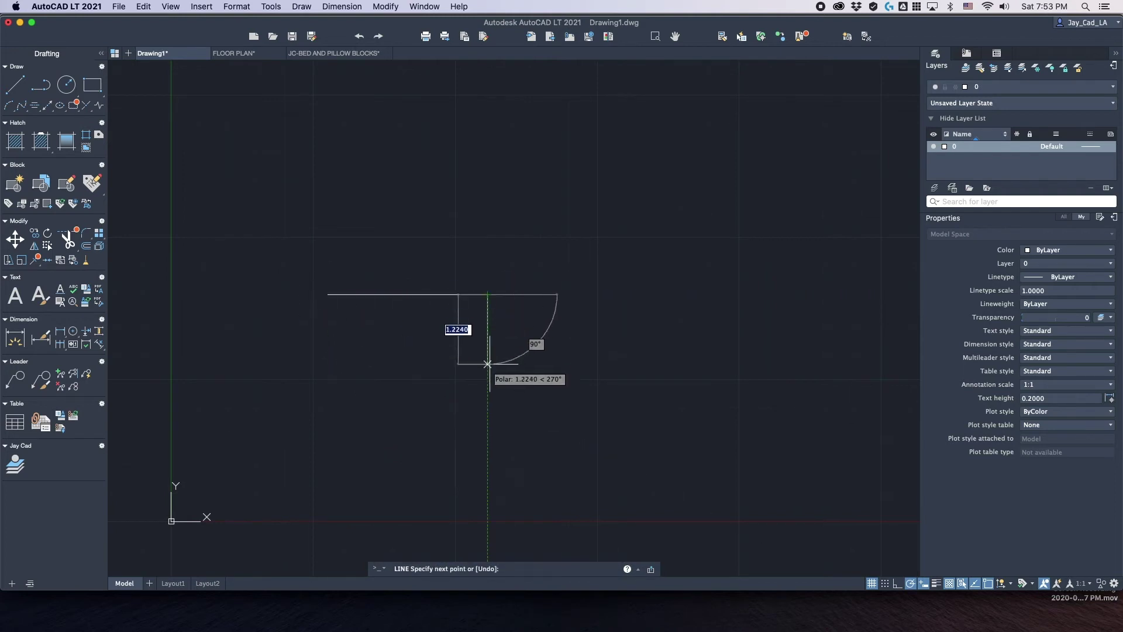
click(487, 381)
click(328, 381)
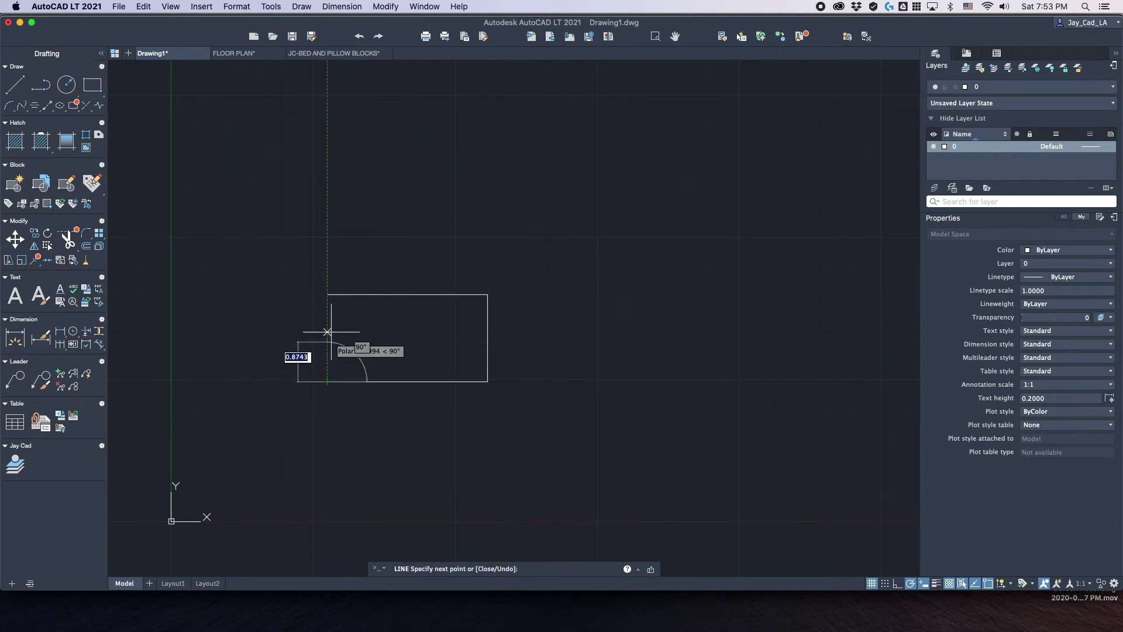
click(327, 295)
key(Escape)
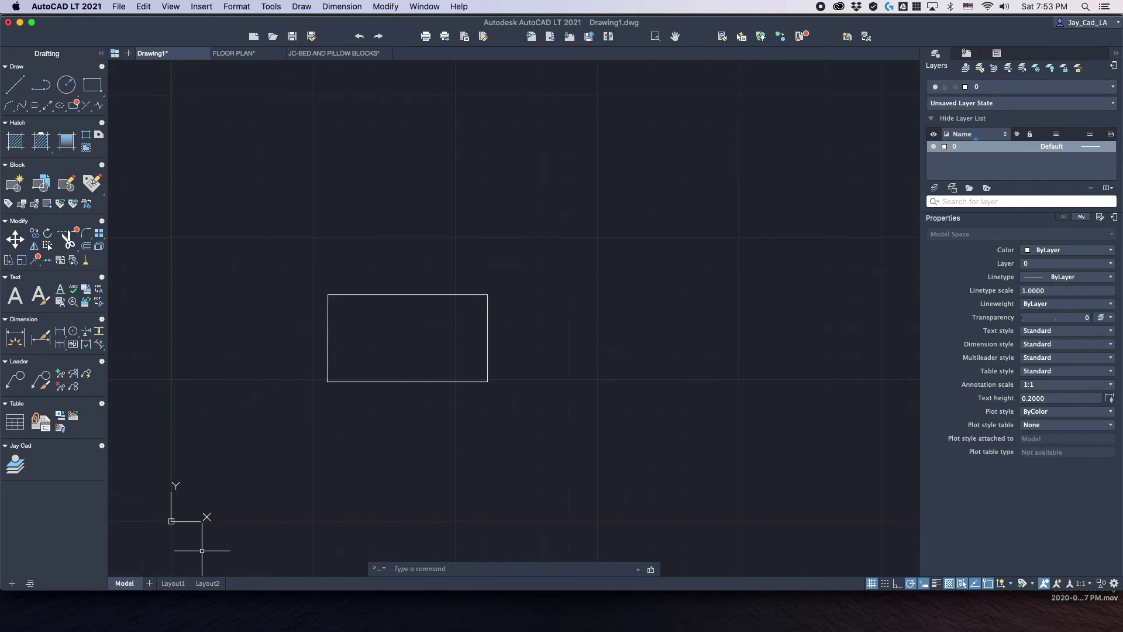
Flip through Drawing1's Layout1, Layout2 and Model tabs, then open the FLOOR PLAN drawing.
click(174, 584)
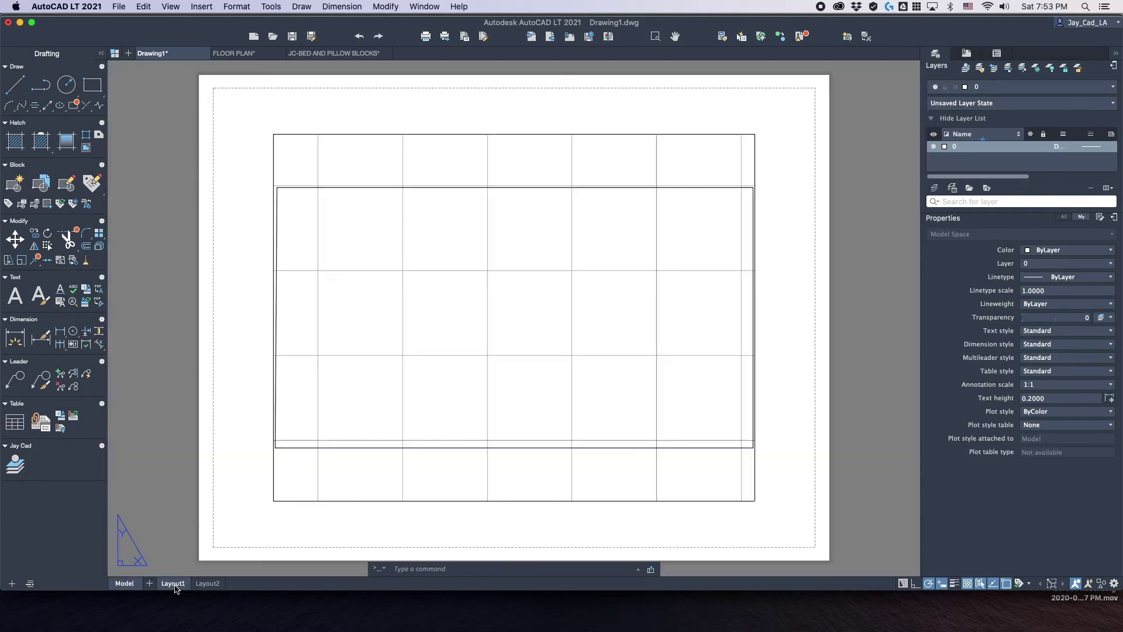
click(208, 584)
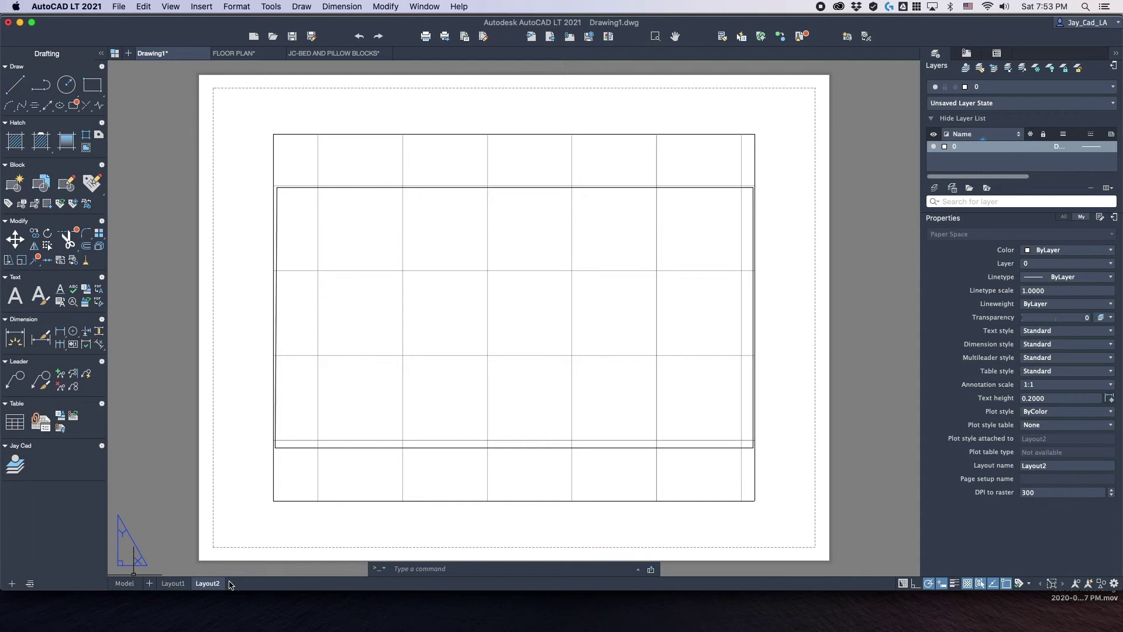
click(166, 583)
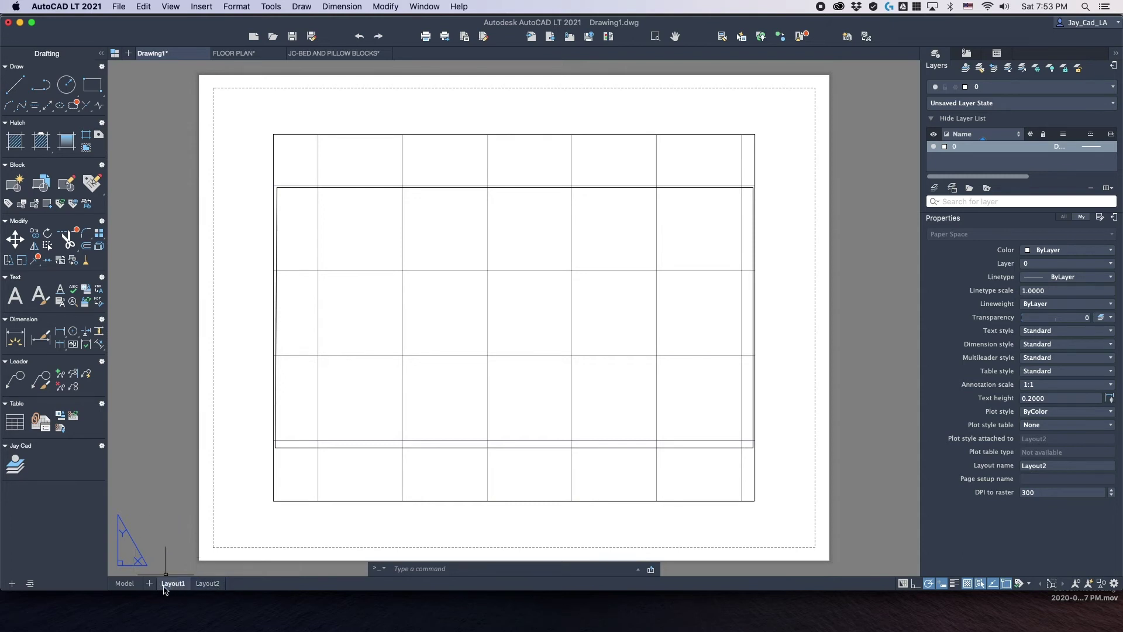
click(123, 583)
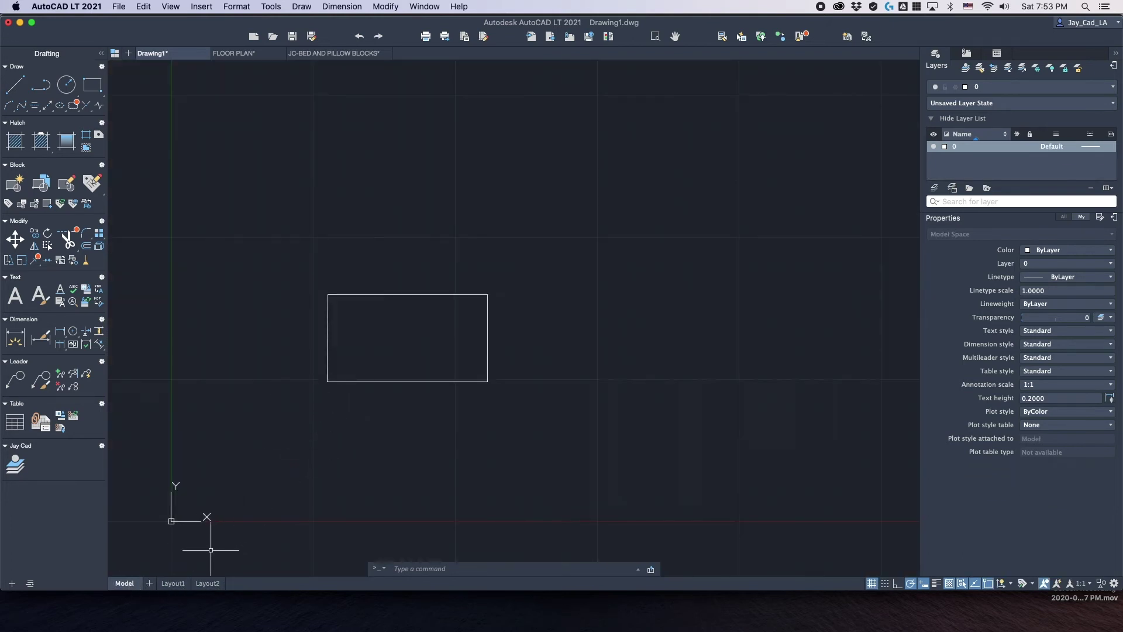
click(173, 584)
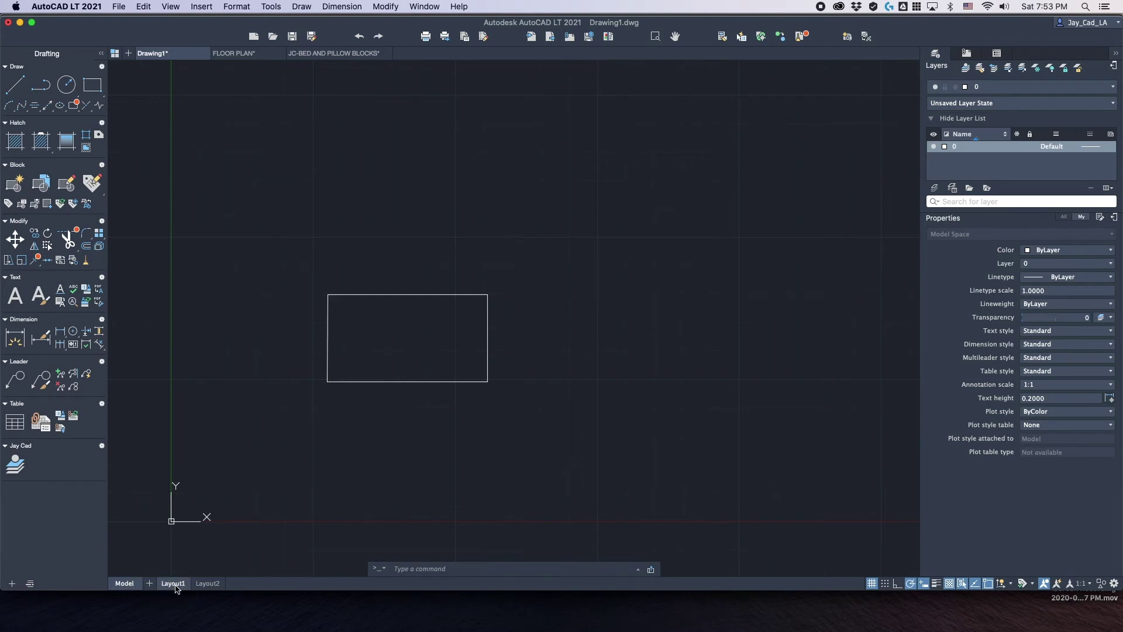
scroll(355, 358, down, 2)
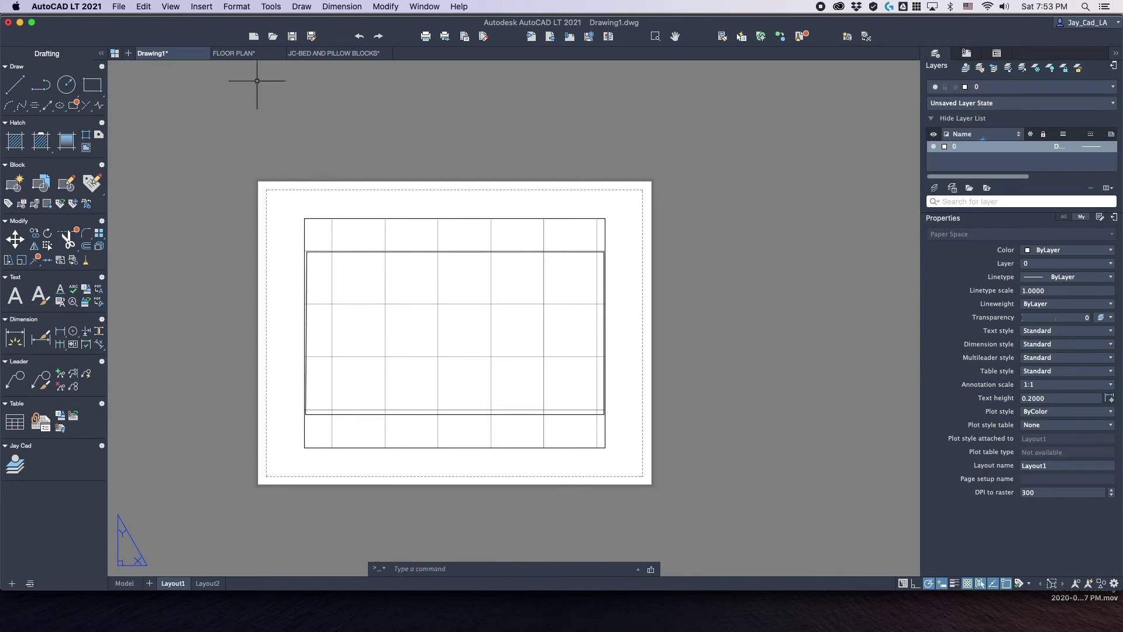
click(245, 58)
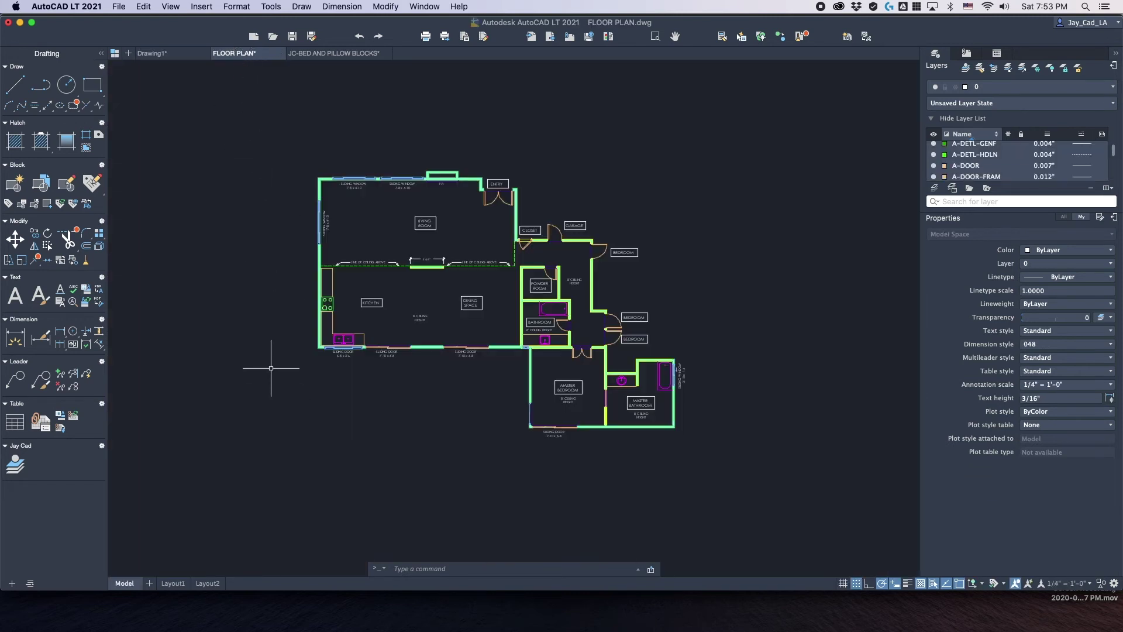
Show the FLOOR PLAN's Layout1 sheet and zoom in and out over its title block.
click(173, 583)
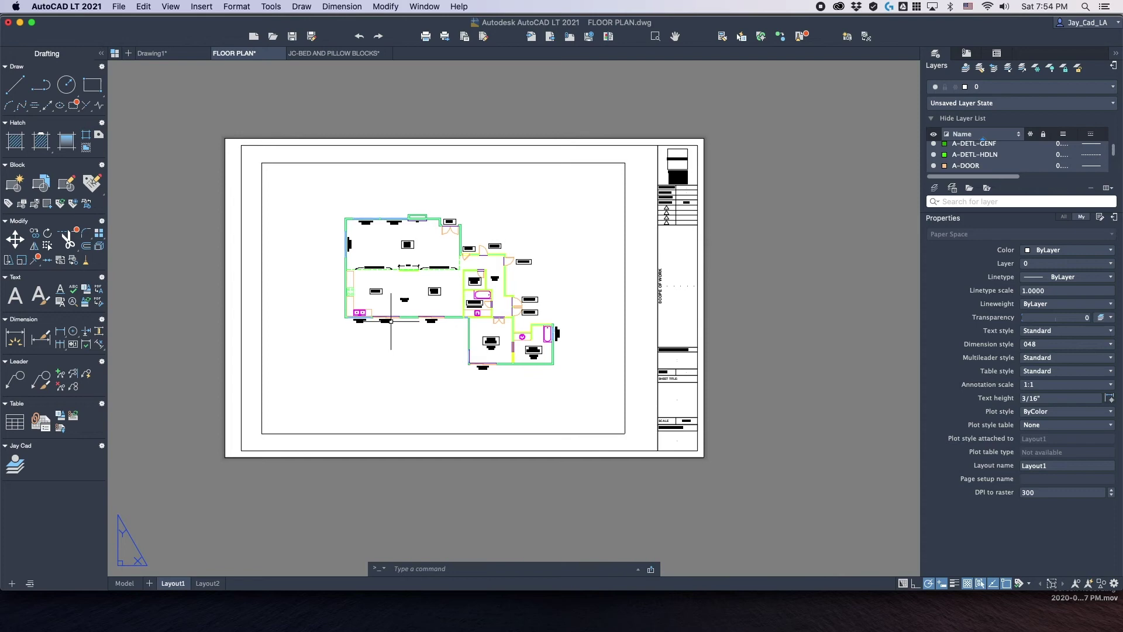
scroll(754, 187, up, 2)
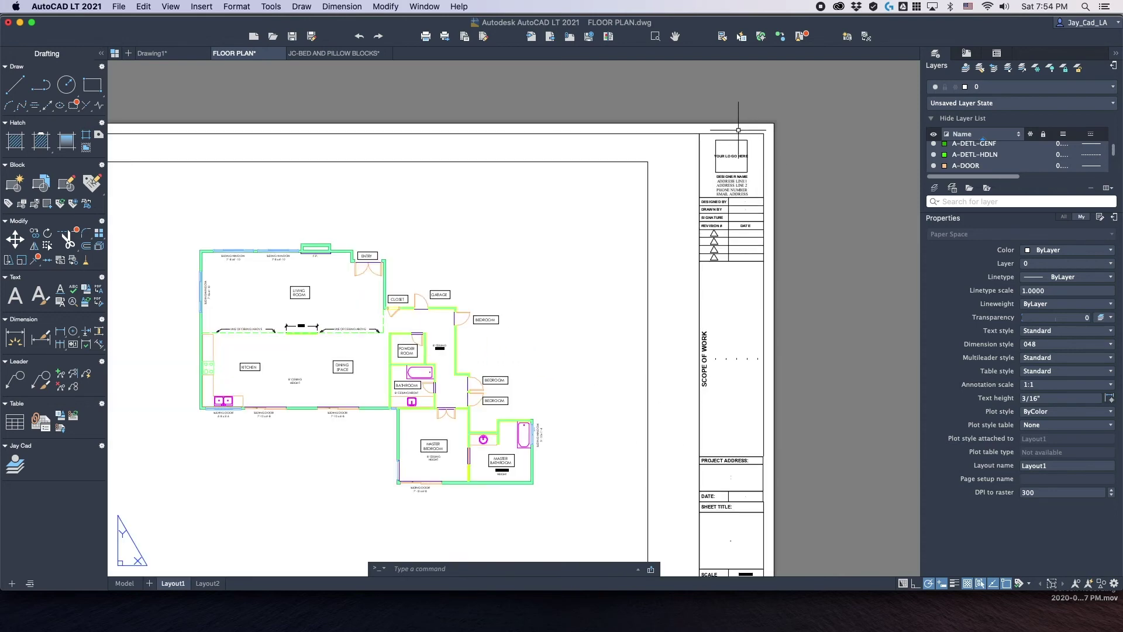
scroll(717, 383, down, 5)
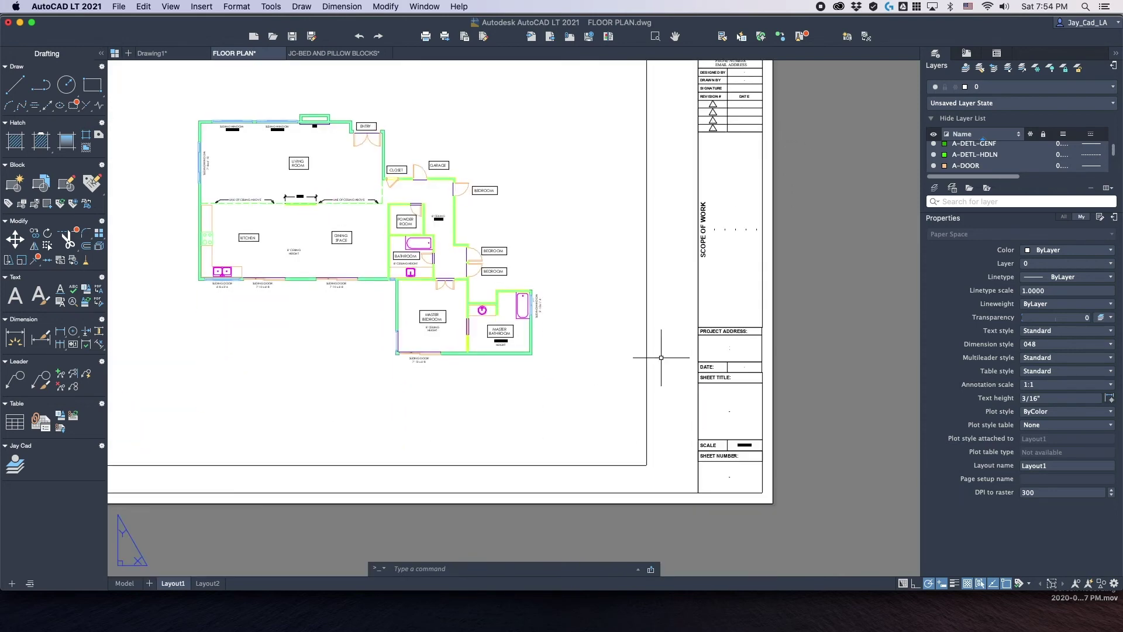
scroll(661, 357, down, 3)
scroll(647, 371, up, 3)
scroll(626, 368, down, 3)
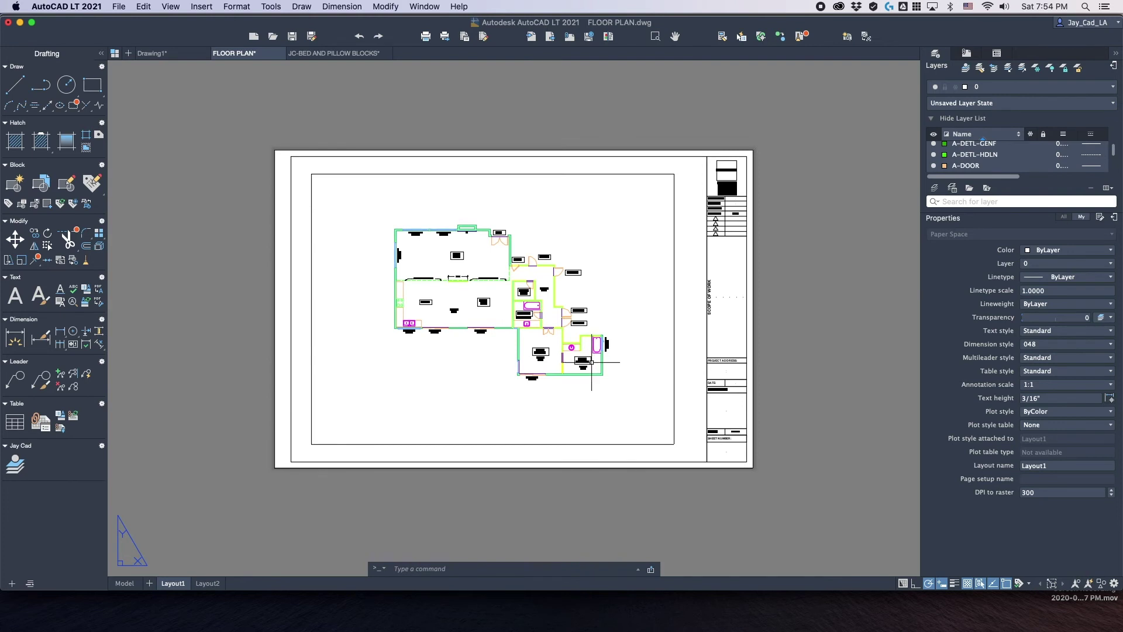
scroll(544, 358, up, 3)
scroll(548, 358, down, 3)
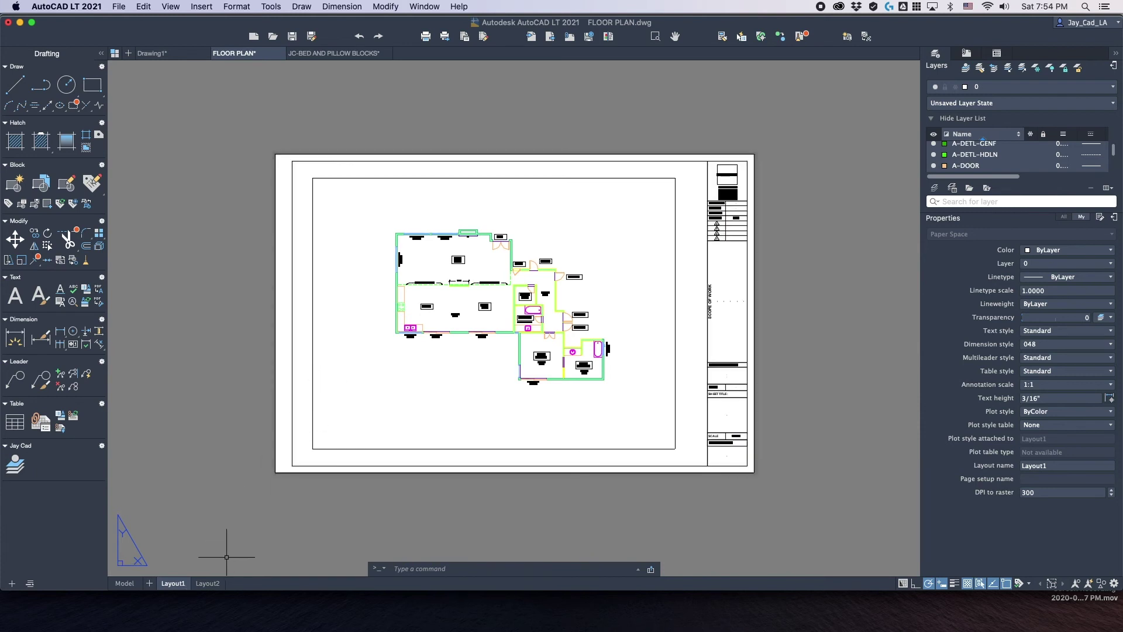
Cycle the FLOOR PLAN's Layout2, Layout1 and Model tabs, panning the plan, ending on Layout2.
click(206, 583)
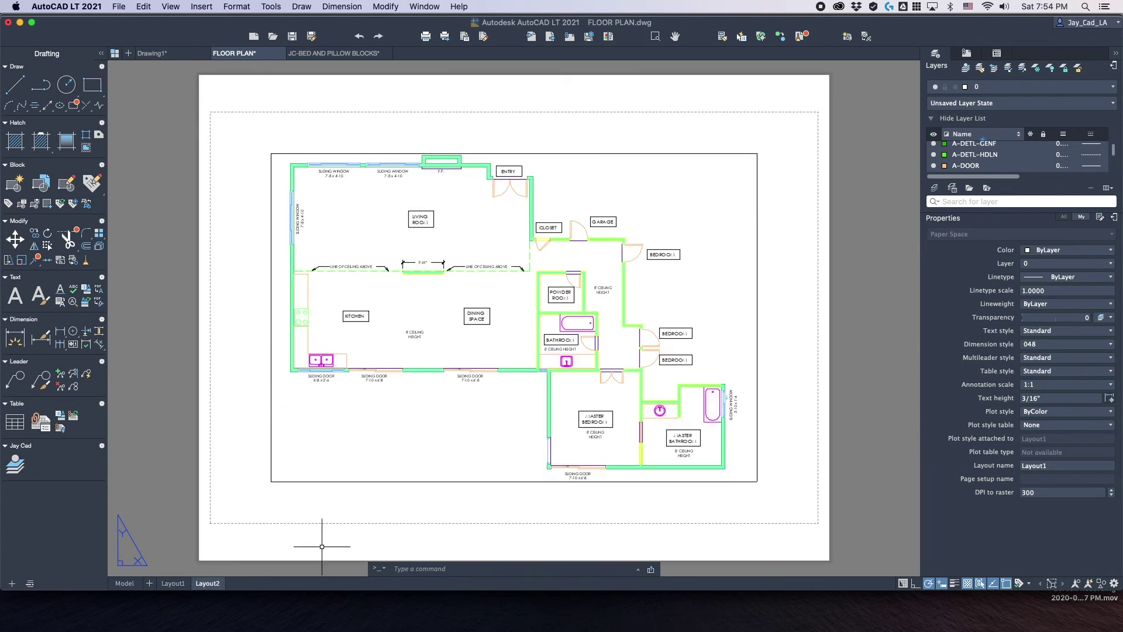
click(167, 584)
click(124, 583)
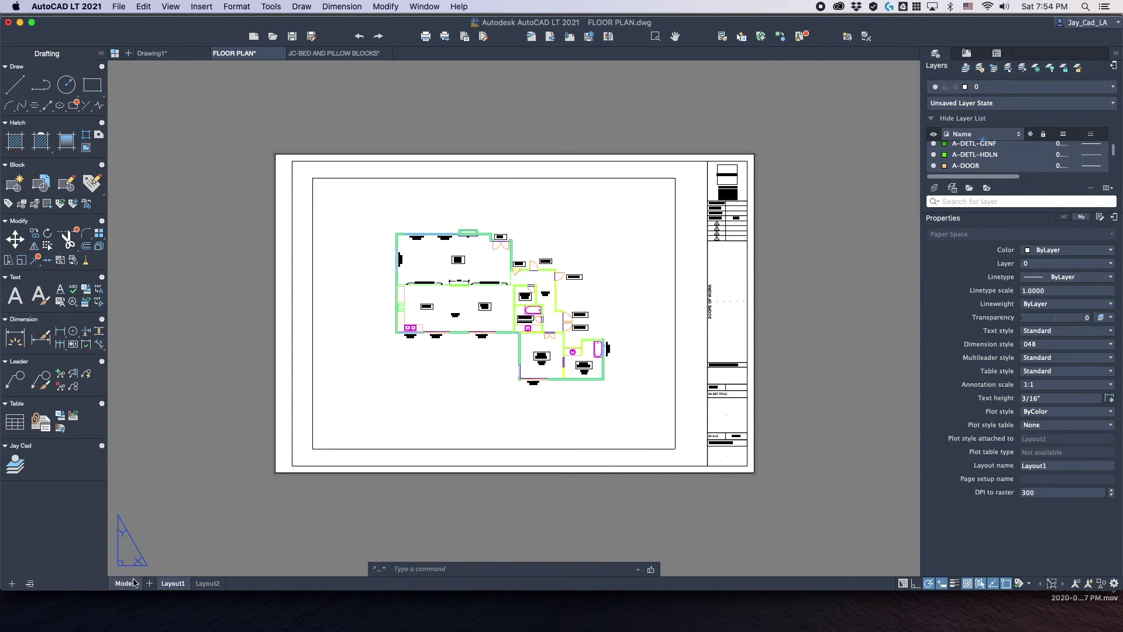
middle_drag(382, 395, 518, 347)
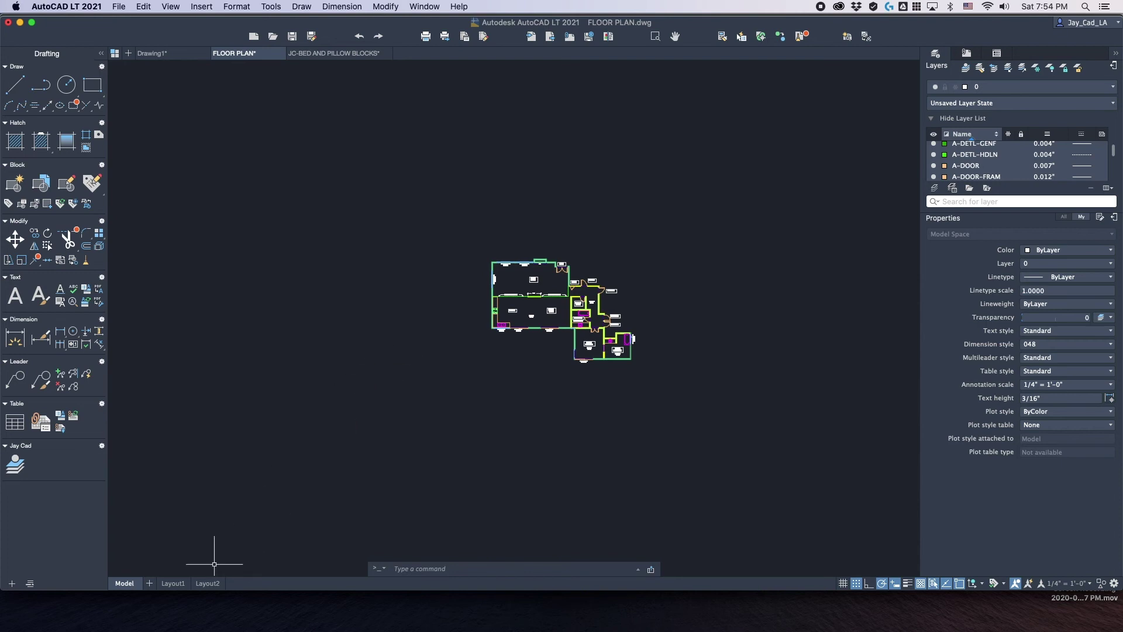
click(176, 583)
click(208, 583)
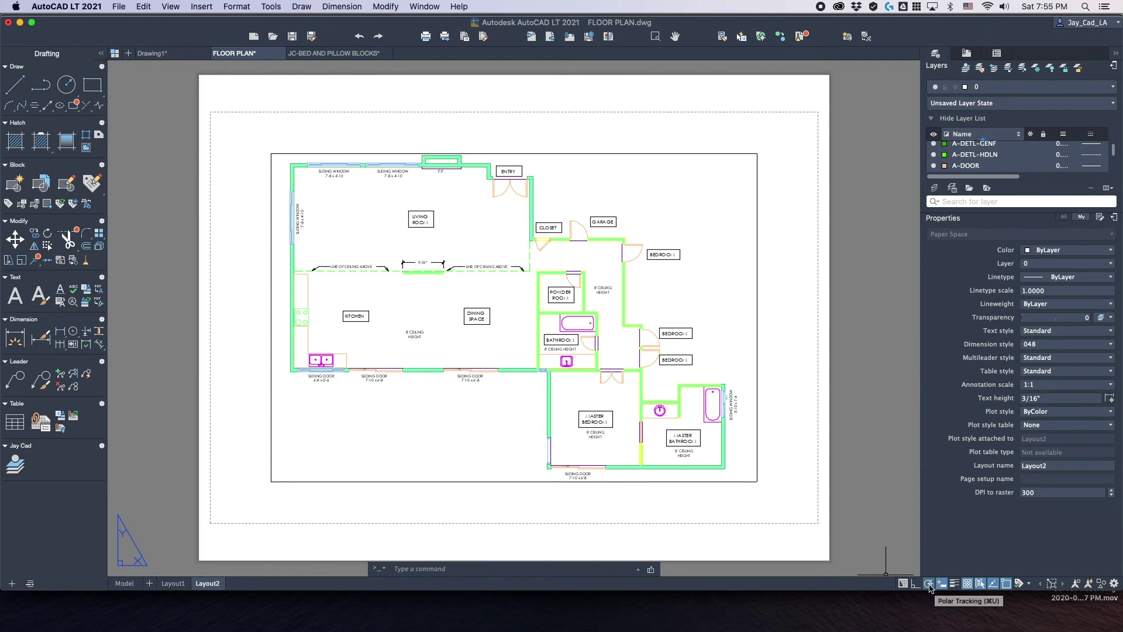
Turn on polar tracking and return to Drawing1's model space, cancelling a first line attempt.
click(929, 584)
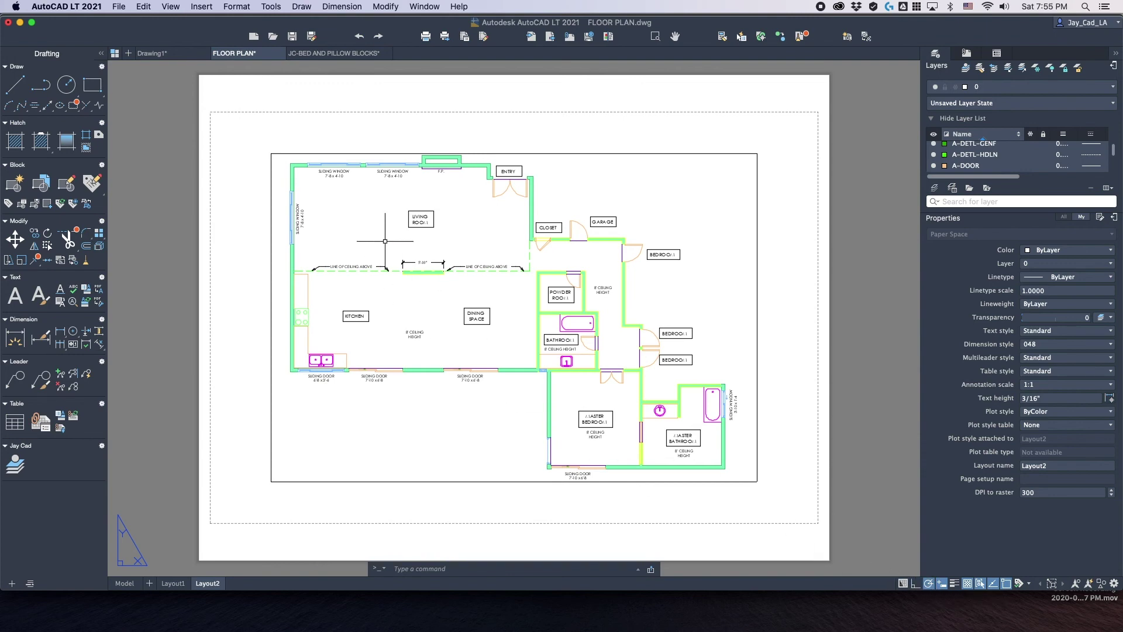
click(157, 52)
click(120, 584)
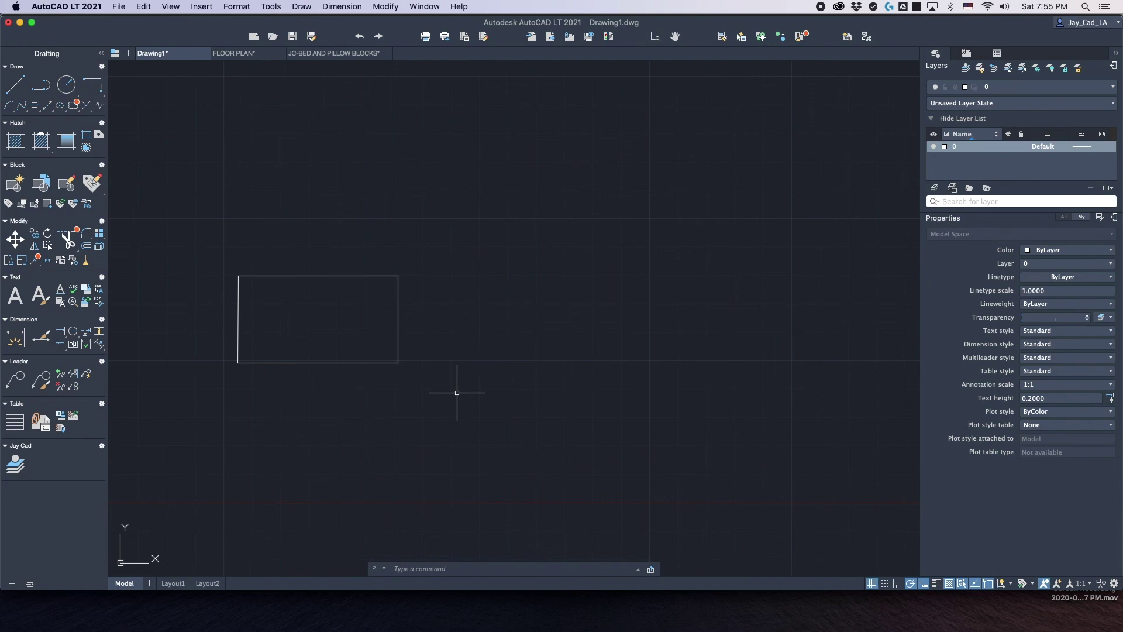
click(24, 91)
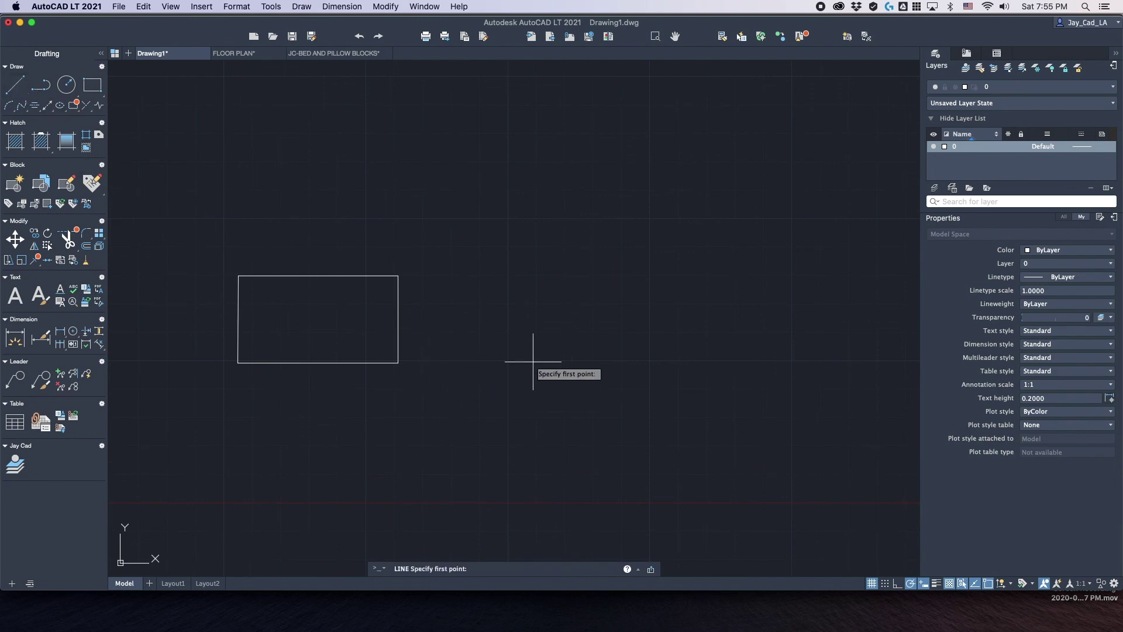
click(523, 339)
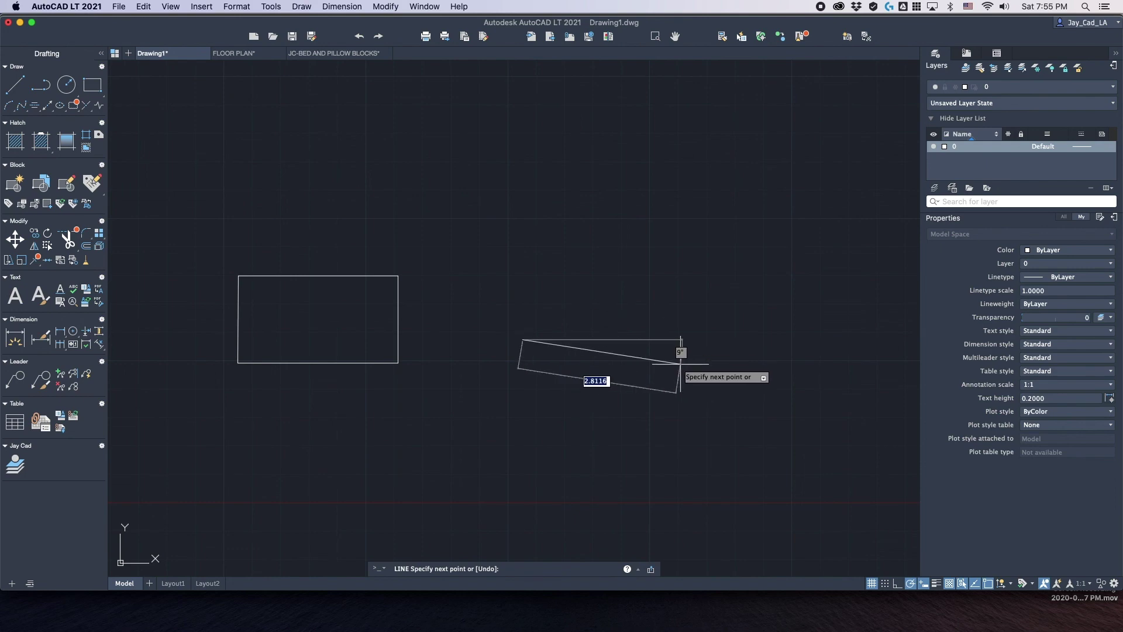
key(Escape)
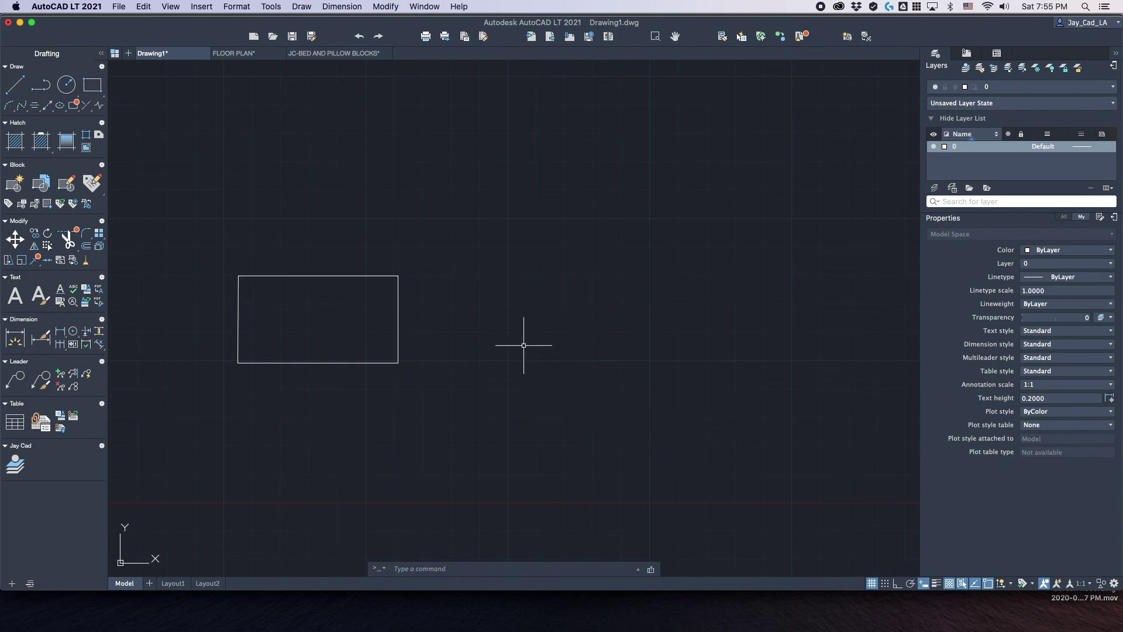
Draw connected horizontal and vertical line segments to the right of the rectangle.
click(14, 85)
click(427, 304)
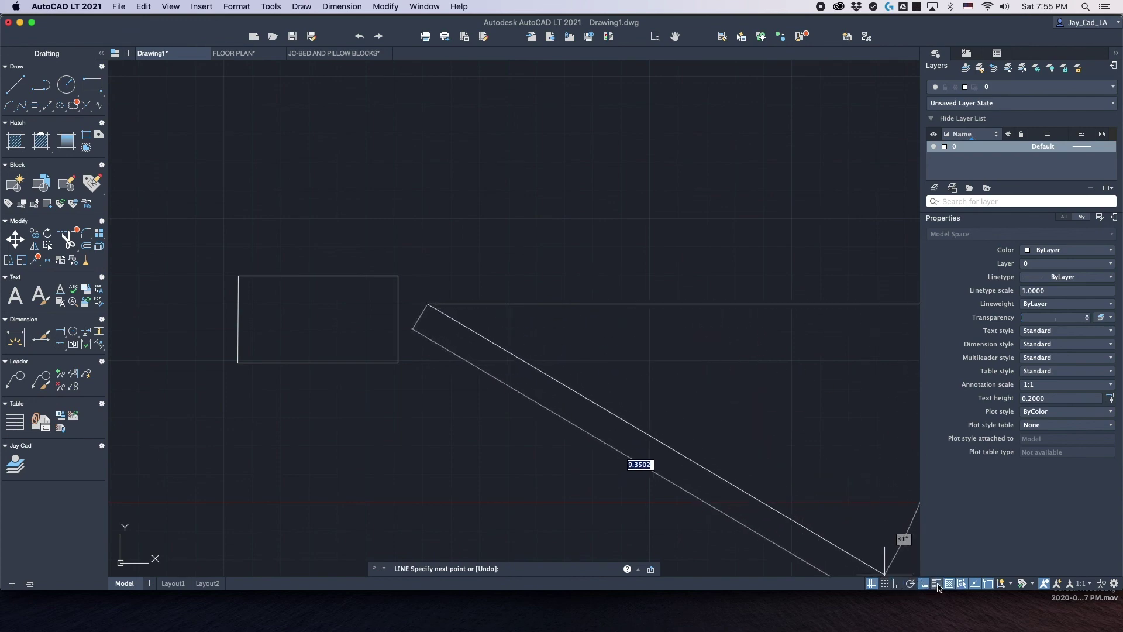
click(910, 582)
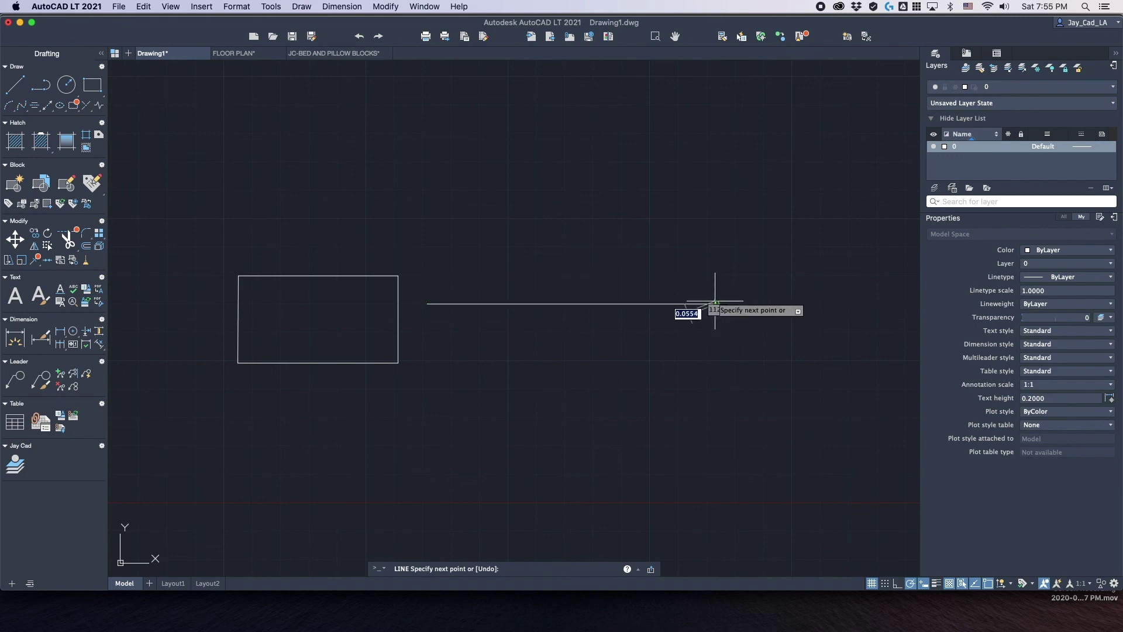
click(715, 303)
click(716, 153)
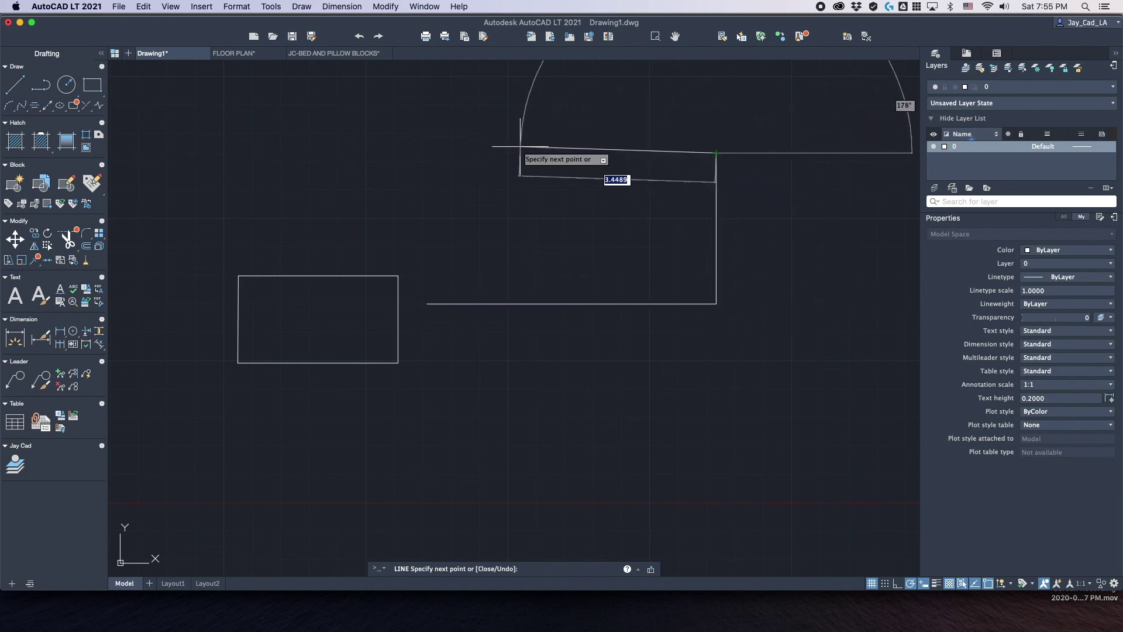
click(520, 146)
click(520, 222)
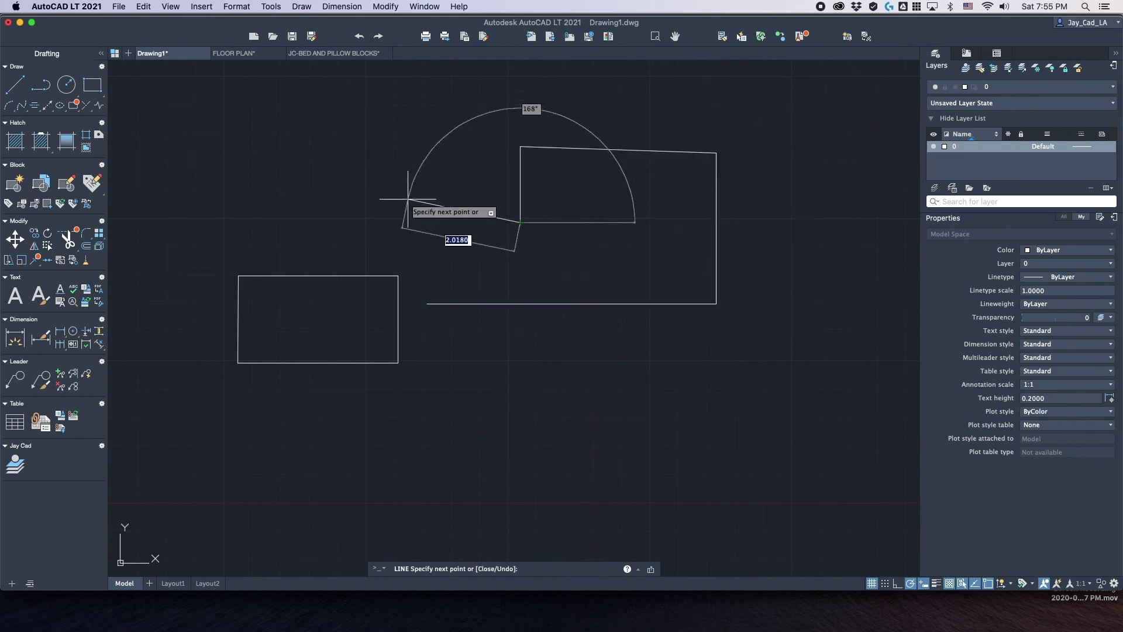